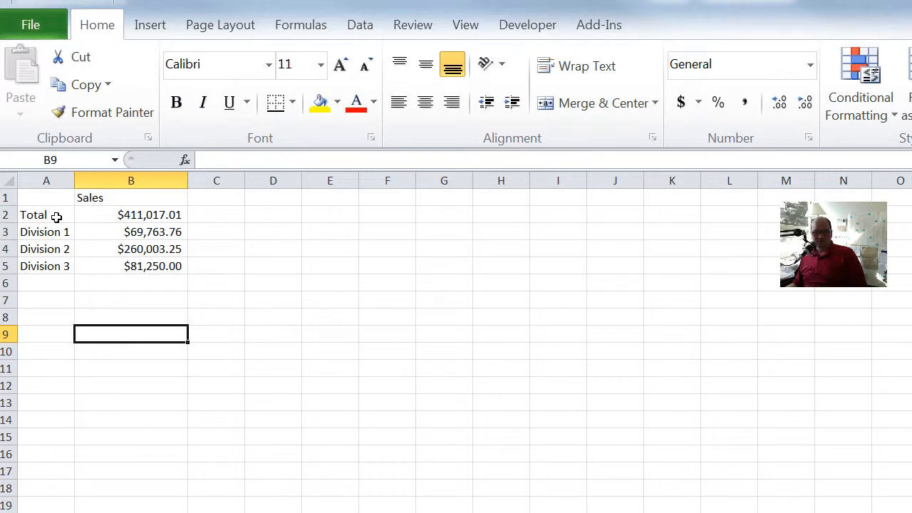
# - Examine the total sales figure and the sales figures of the three divisions
pyautogui.click(56, 218)
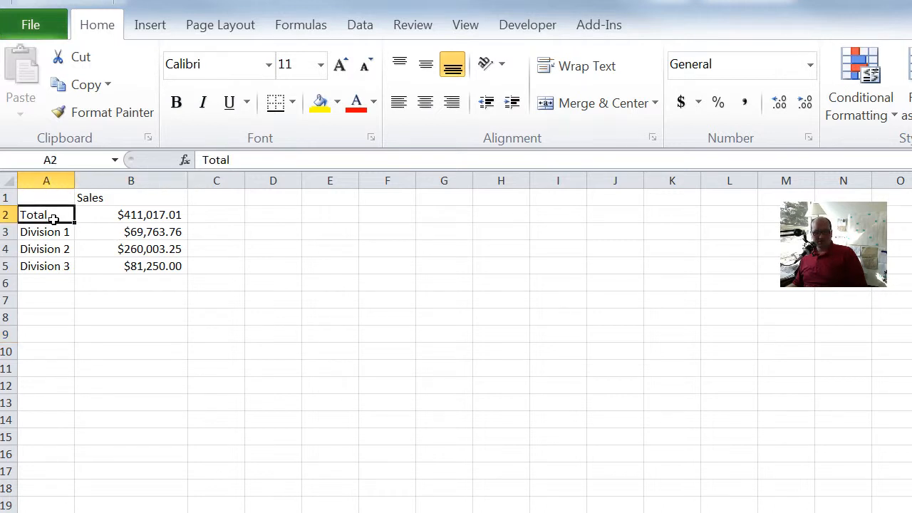
pyautogui.click(94, 219)
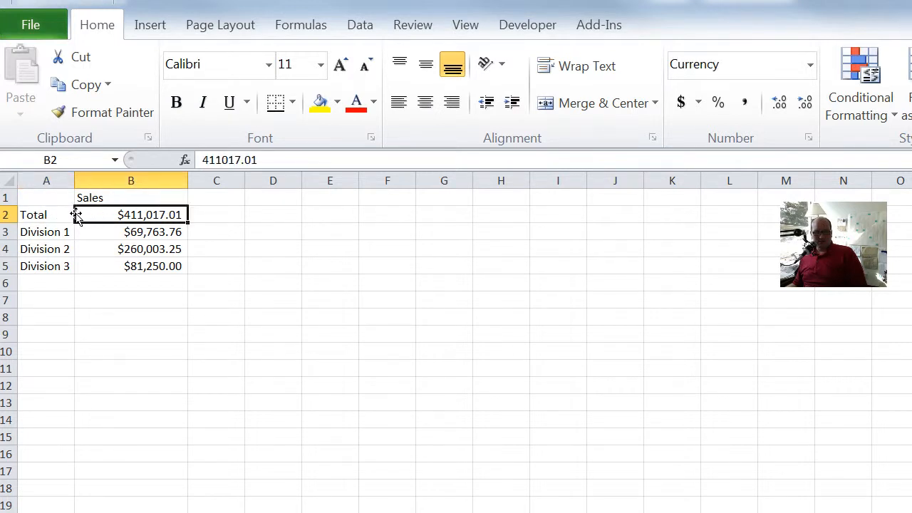
pyautogui.moveTo(63, 233); pyautogui.dragTo(62, 263)
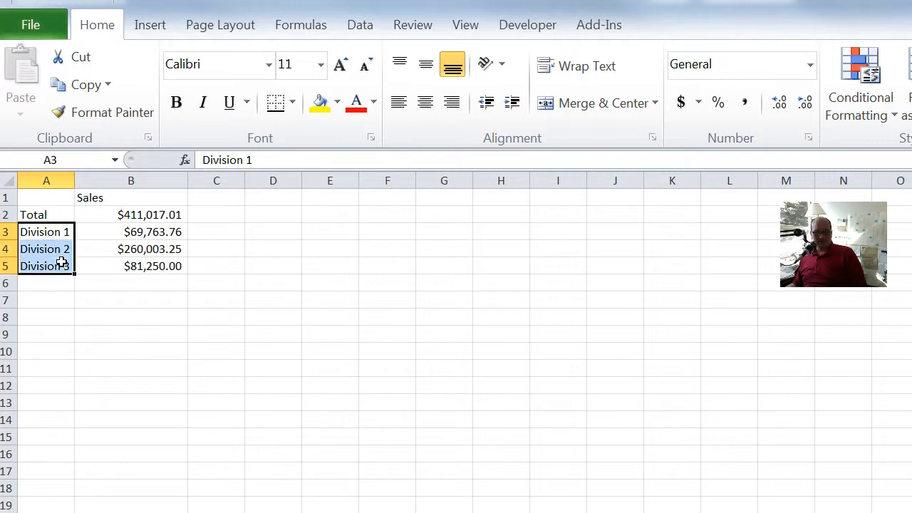
pyautogui.moveTo(133, 236); pyautogui.dragTo(131, 265)
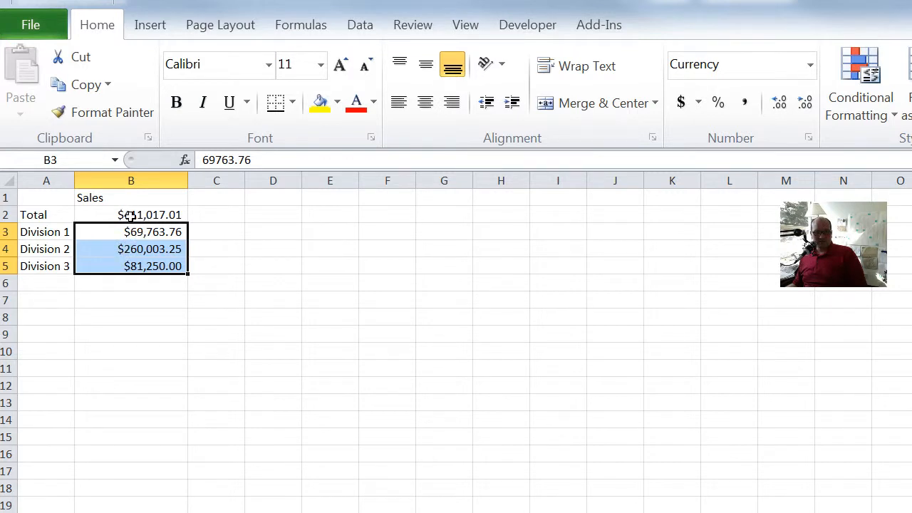
pyautogui.click(56, 264)
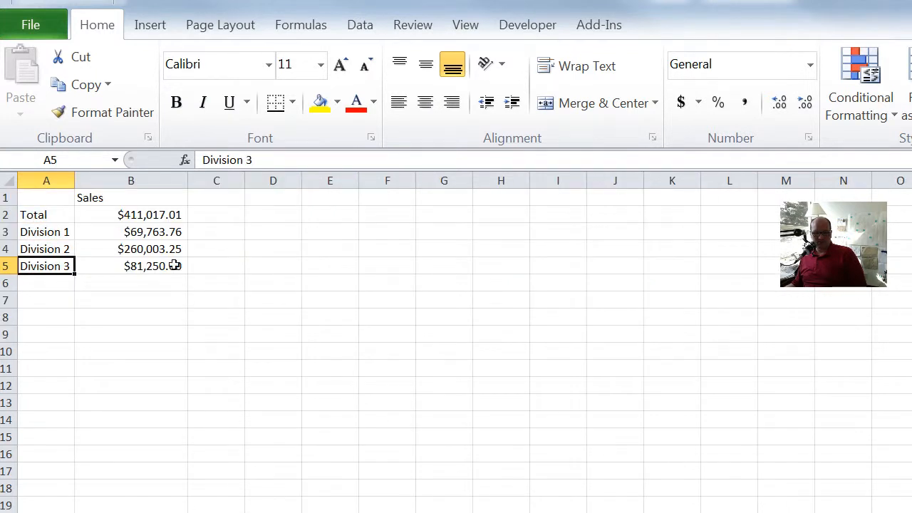
pyautogui.click(164, 251)
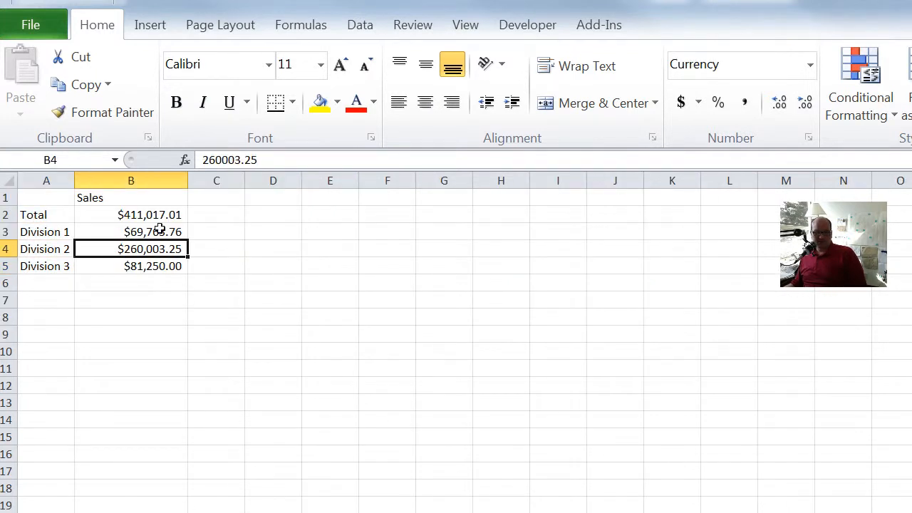
# - Move the Sales data from B1:B5 to column C and autofit that column's width
pyautogui.moveTo(151, 202); pyautogui.dragTo(142, 263)
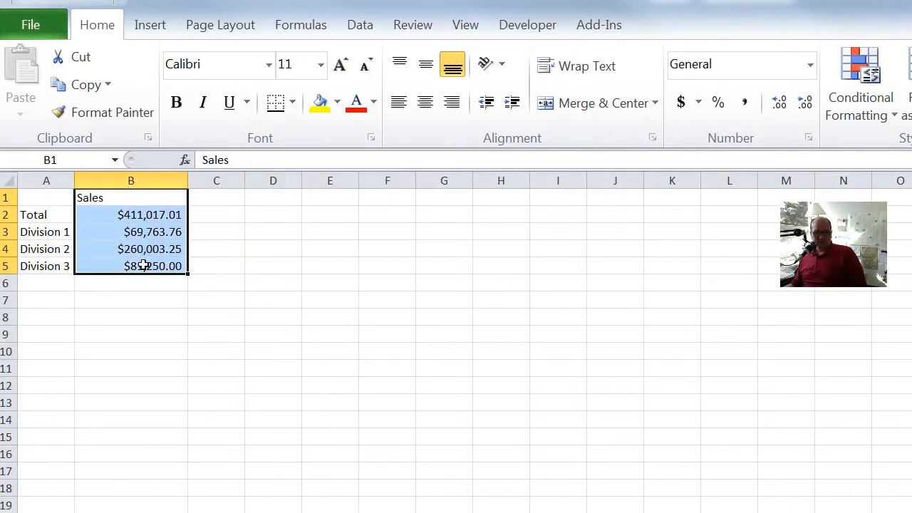
pyautogui.moveTo(193, 244); pyautogui.dragTo(217, 236)
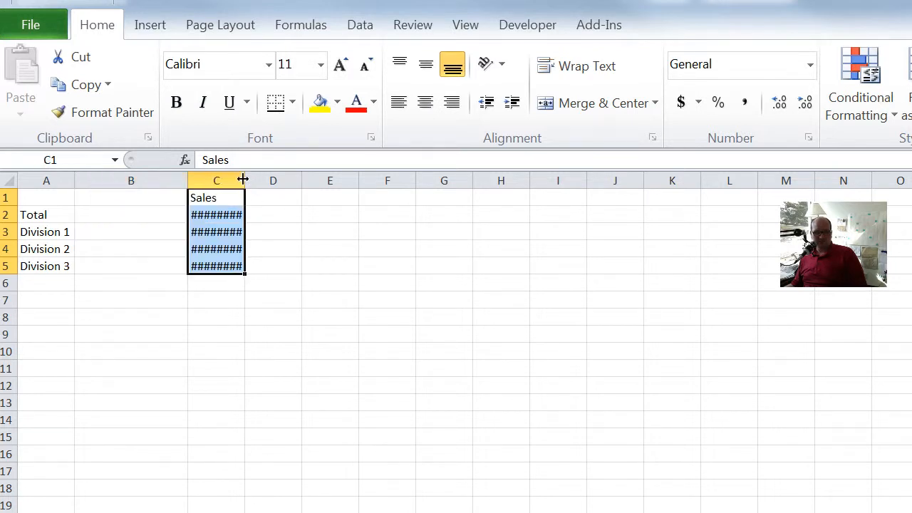
pyautogui.doubleClick(244, 179)
# - Enter the heading Bottom in B1 and the value 0 for the Total row in B2
pyautogui.click(156, 200)
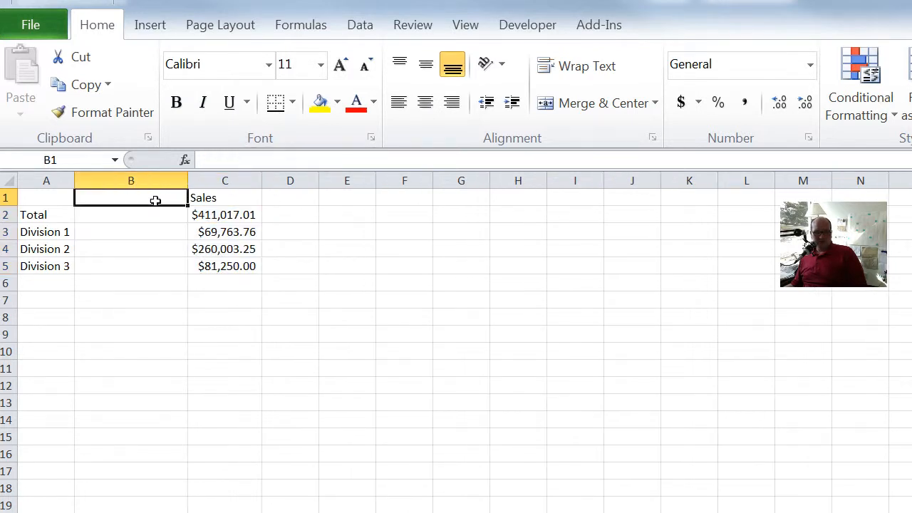
pyautogui.write('Bott')
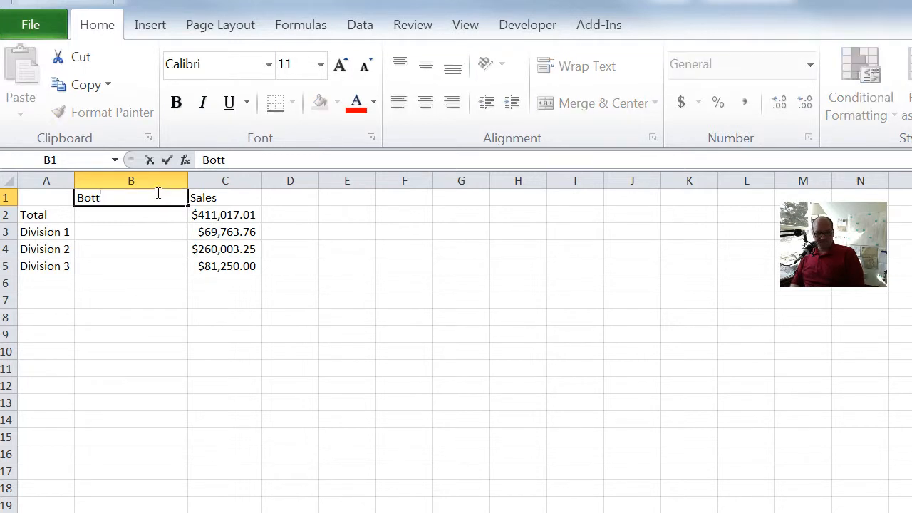
pyautogui.write('om,')
pyautogui.press('Return')
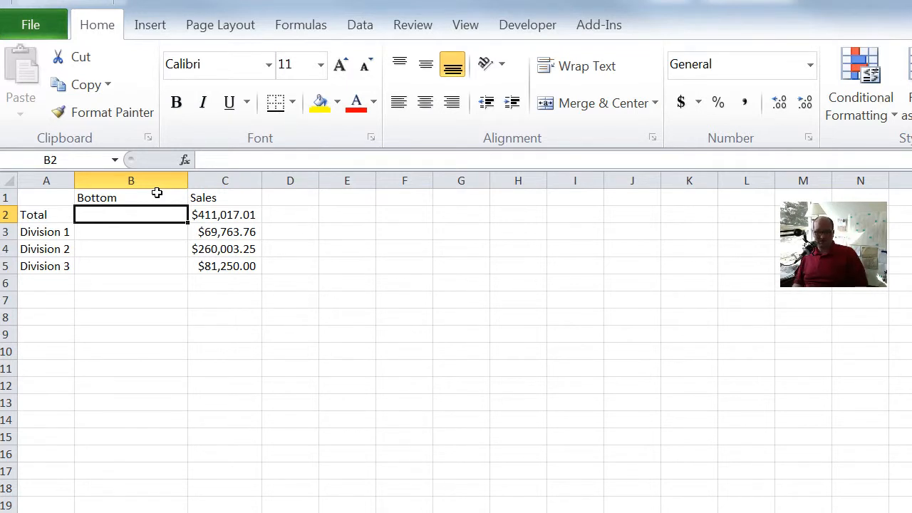
pyautogui.write('0')
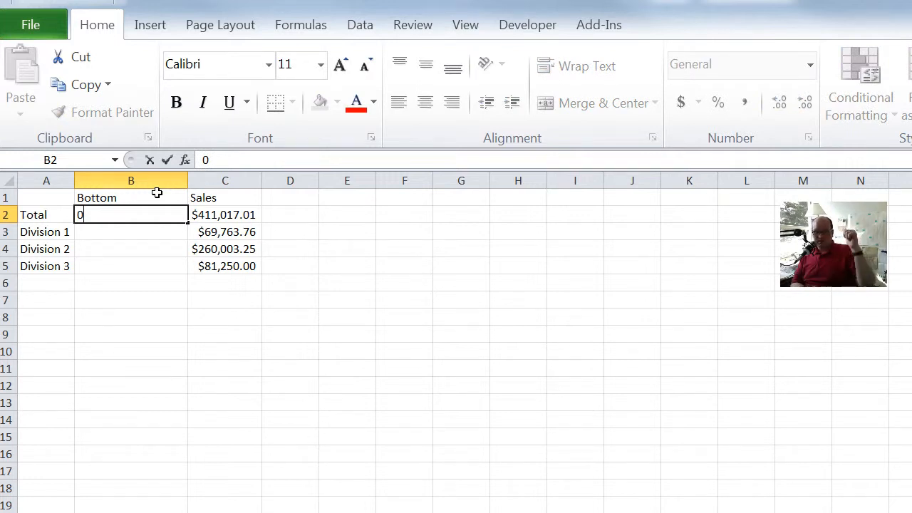
pyautogui.press('Return')
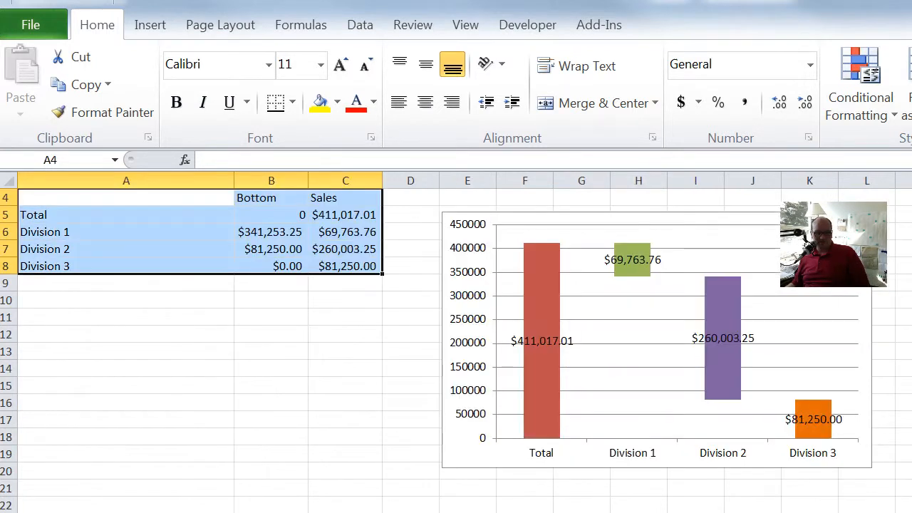
# - Calculate the Bottom value for Division 1 in B3 with the formula =C2-C3
pyautogui.moveTo(620, 277)
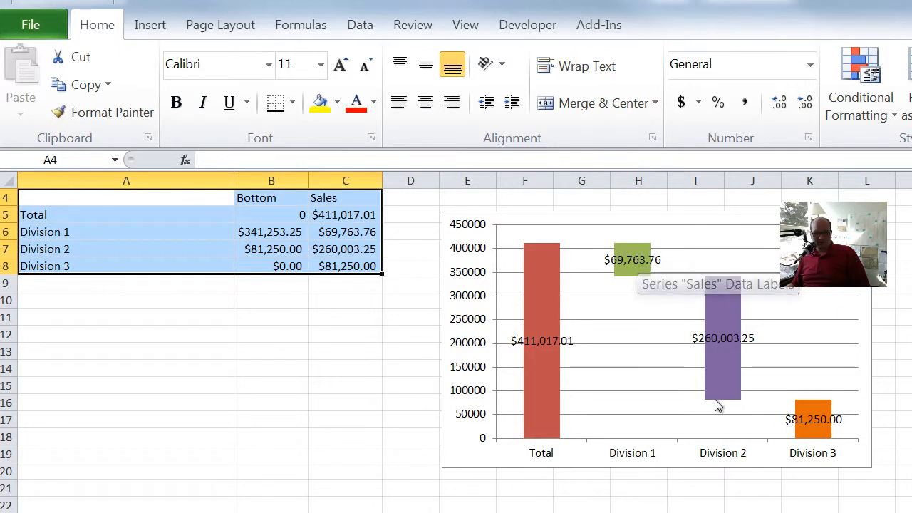
pyautogui.moveTo(715, 402)
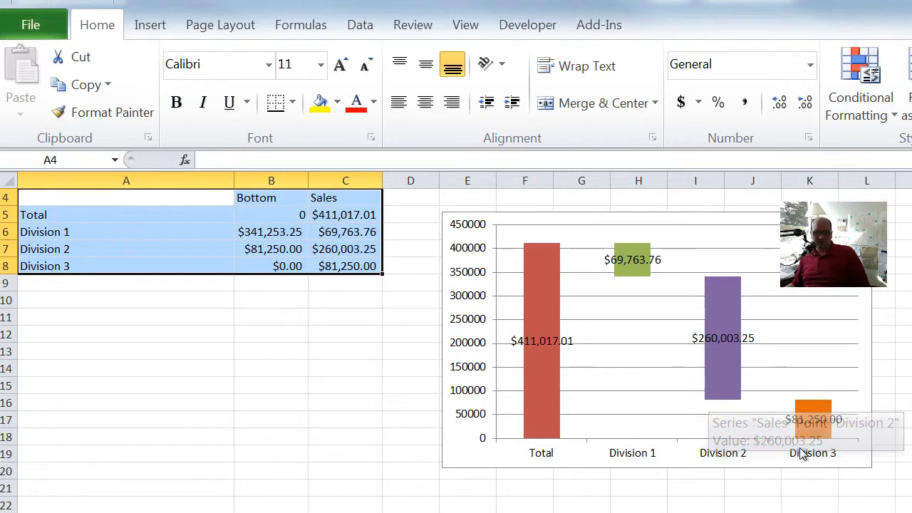
pyautogui.moveTo(812, 436)
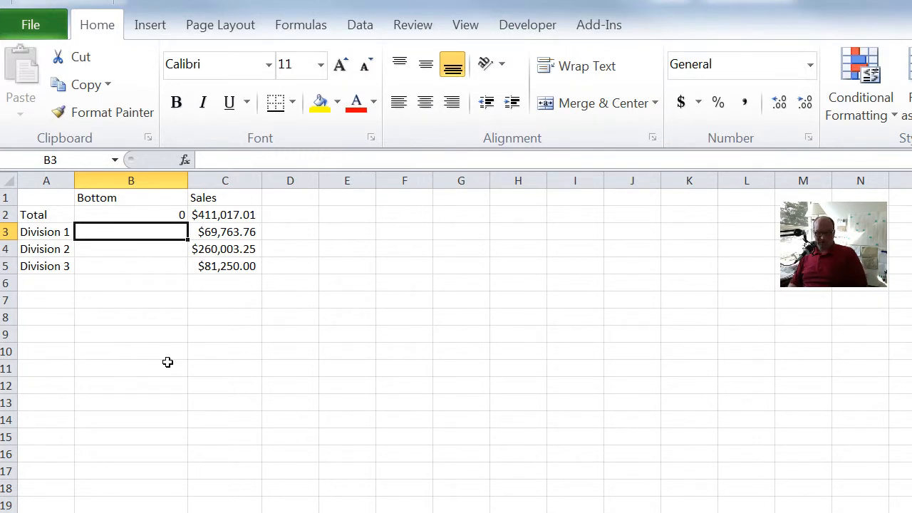
pyautogui.write('=')
pyautogui.press('Up')
pyautogui.press('Right')
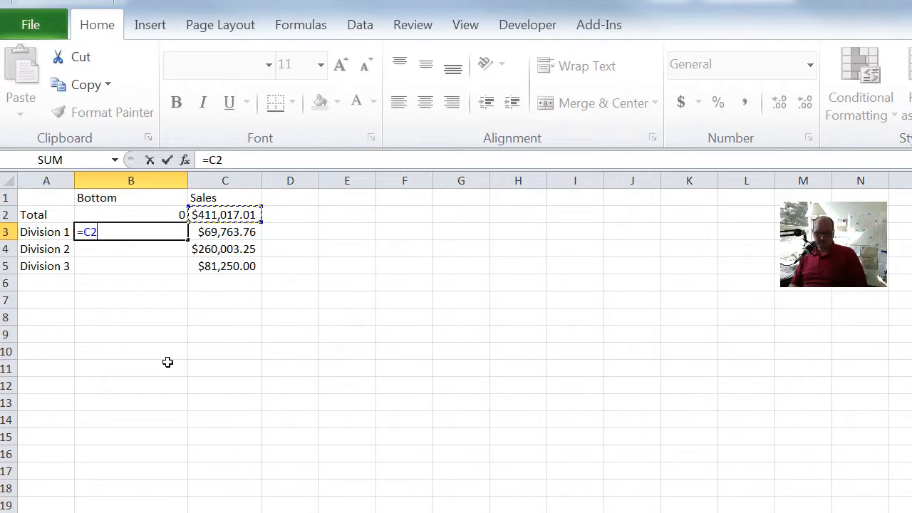
pyautogui.write('-')
pyautogui.press('Right')
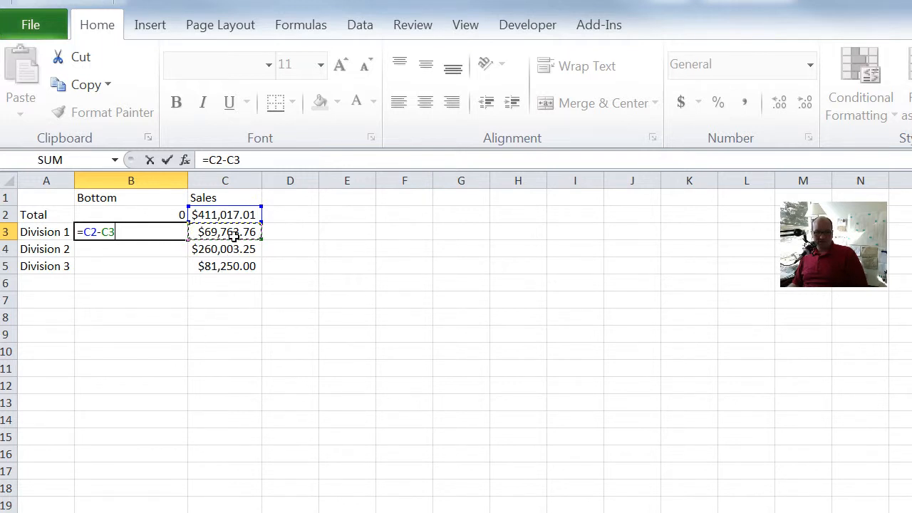
pyautogui.press('Return')
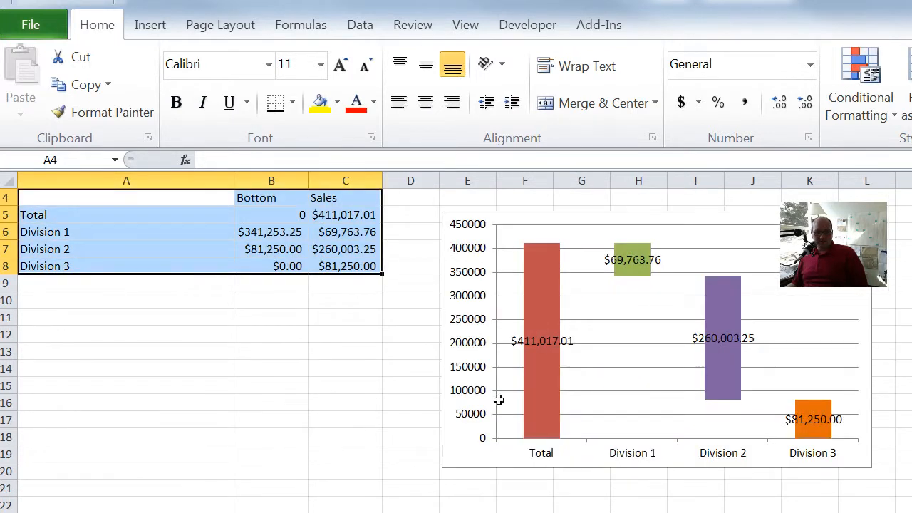
# - Calculate the Bottom value for Division 2 in B4 with the formula =B3-C4
pyautogui.moveTo(616, 276)
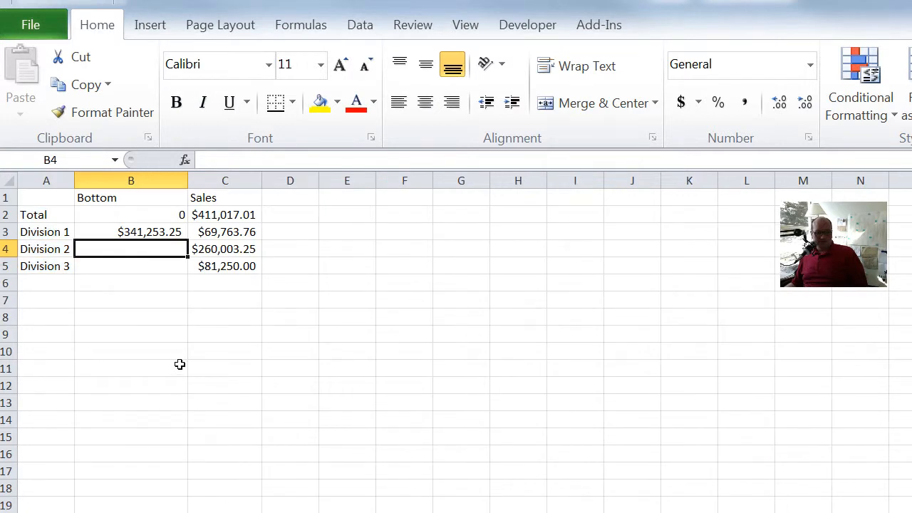
pyautogui.write('=')
pyautogui.press('Up')
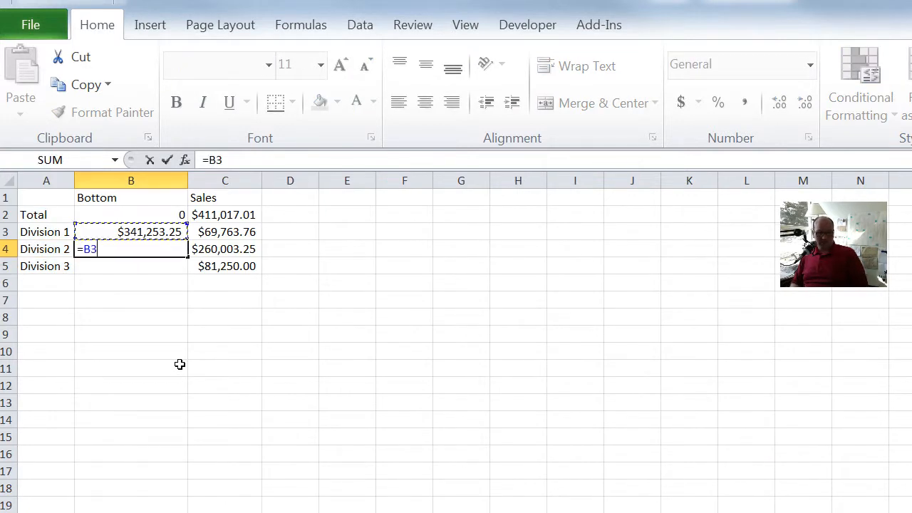
pyautogui.write('-')
pyautogui.press('Right')
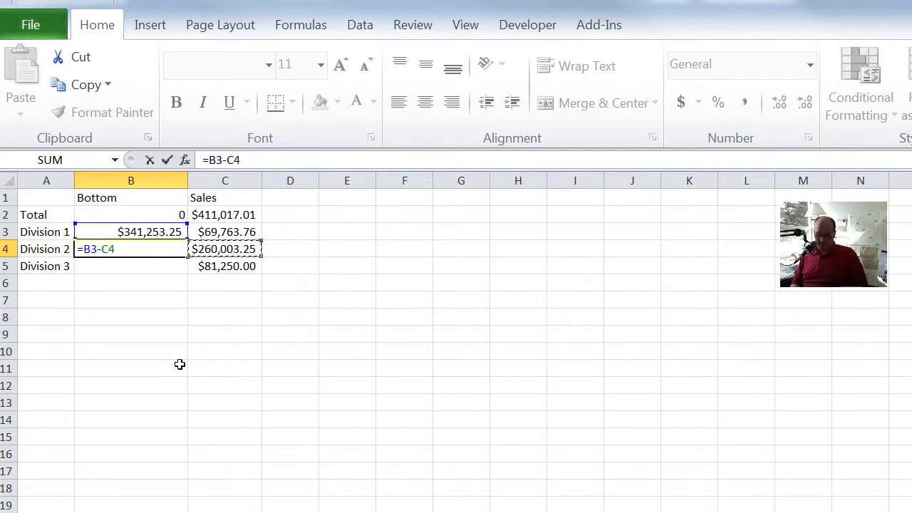
pyautogui.press('Return')
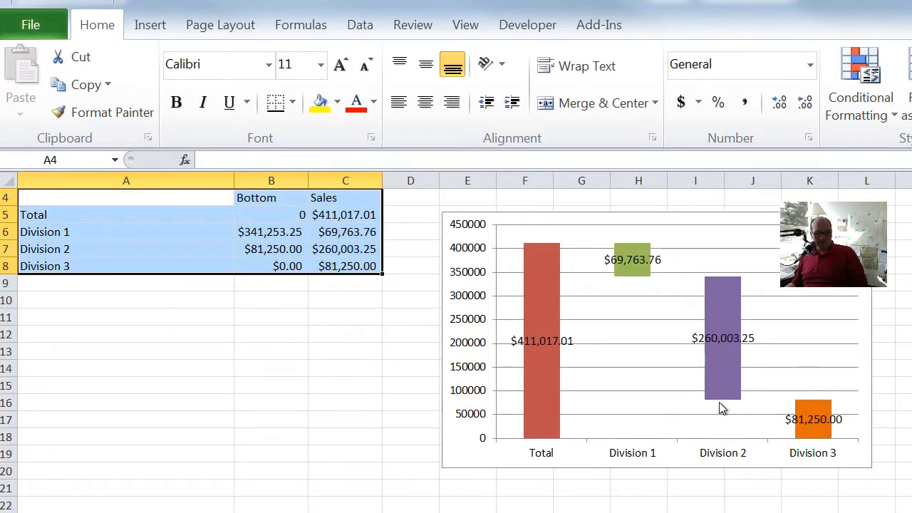
# - Calculate the Bottom value for Division 3 in B5 with the formula =B4-C5
pyautogui.moveTo(821, 422)
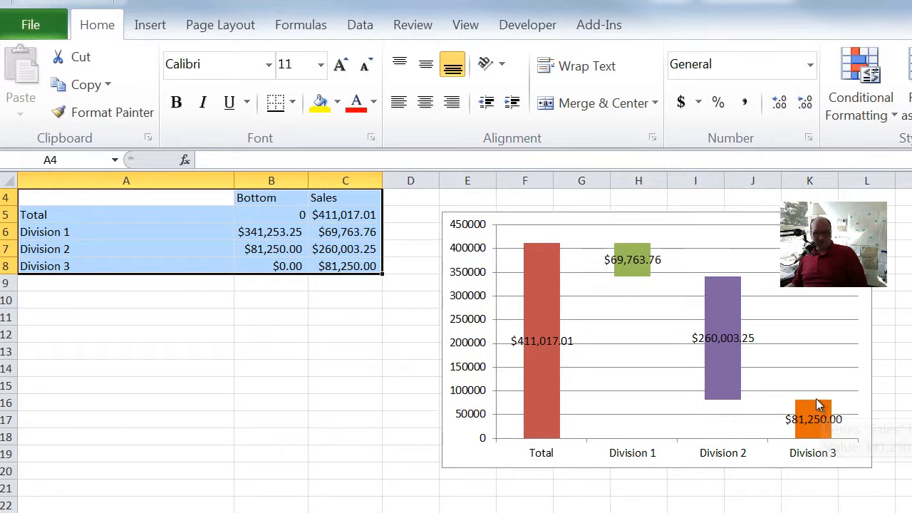
pyautogui.moveTo(724, 401)
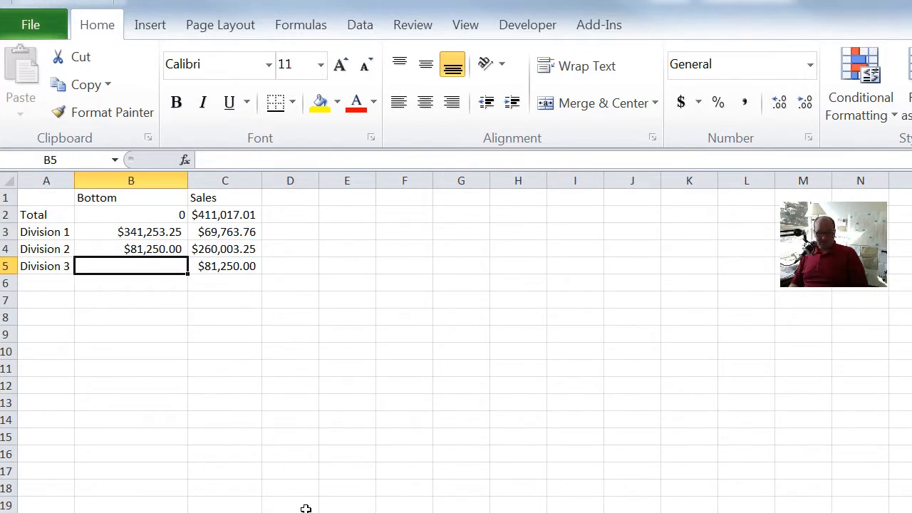
pyautogui.write('=')
pyautogui.press('Up')
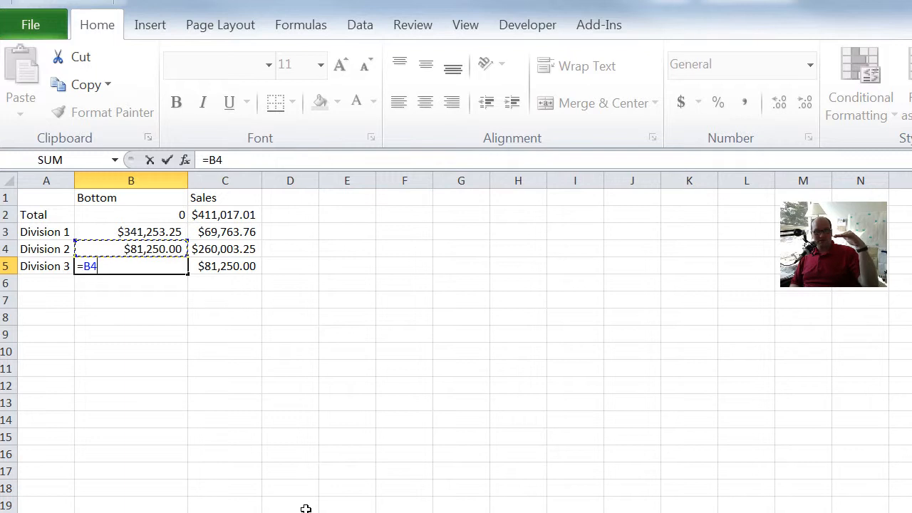
pyautogui.write('-')
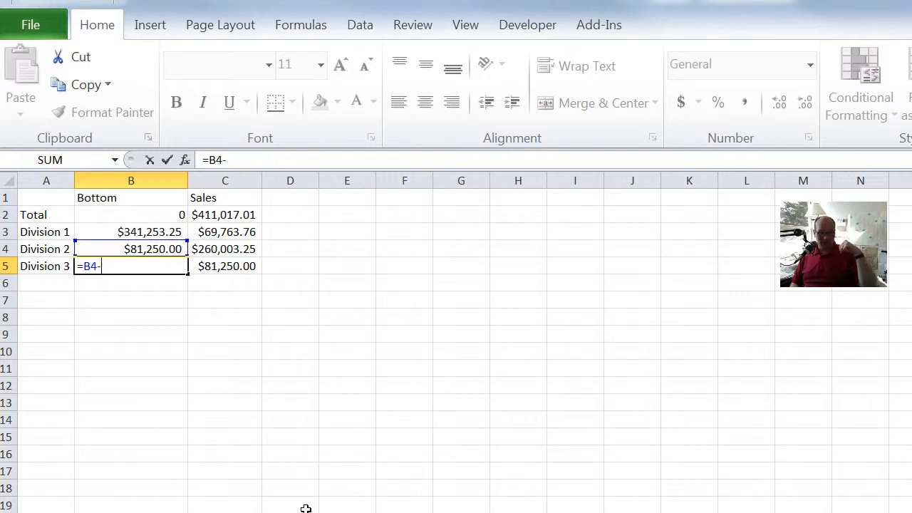
pyautogui.press('Right')
pyautogui.press('Return')
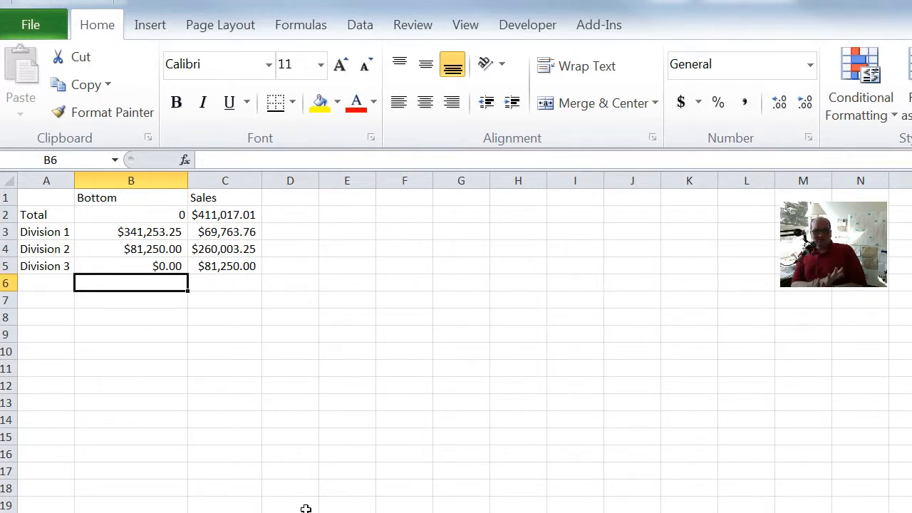
# - Insert a 2-D stacked column chart based on the data range A1:C5
pyautogui.click(223, 286)
pyautogui.click(46, 200)
pyautogui.moveTo(46, 200); pyautogui.dragTo(214, 268)
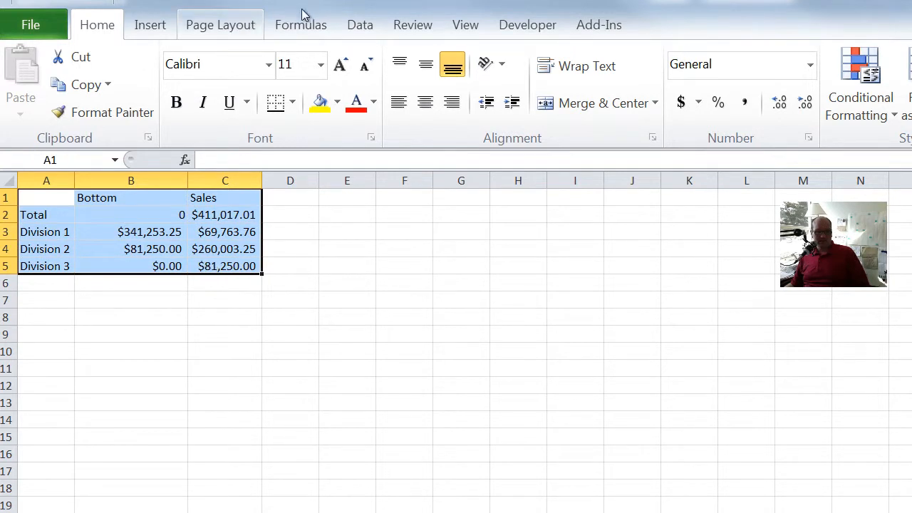
pyautogui.click(148, 29)
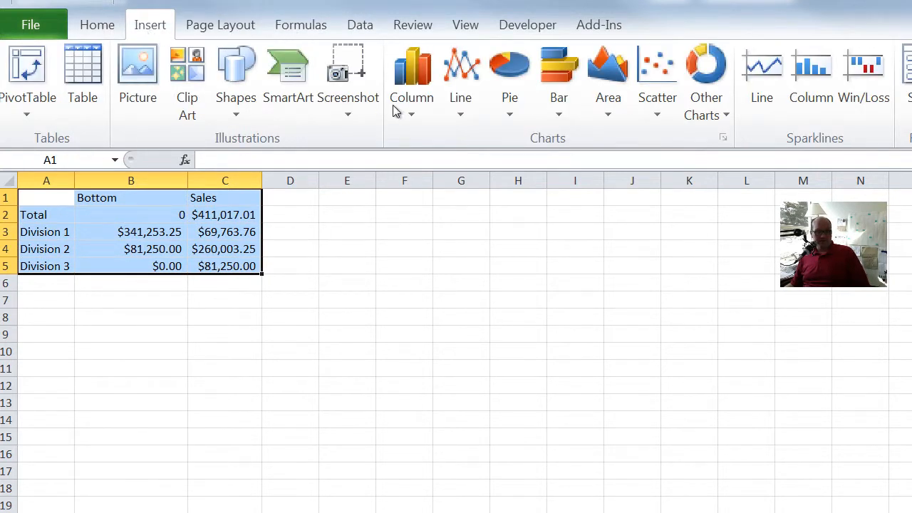
pyautogui.click(412, 114)
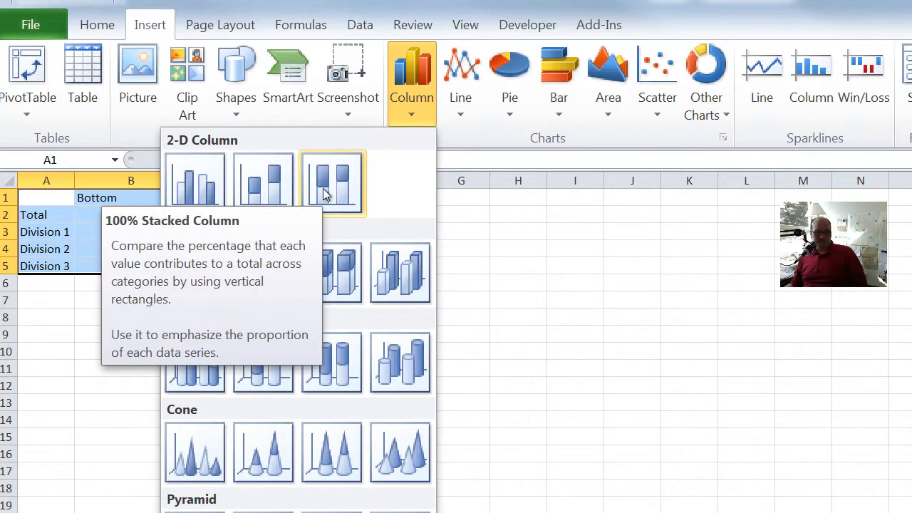
pyautogui.click(266, 182)
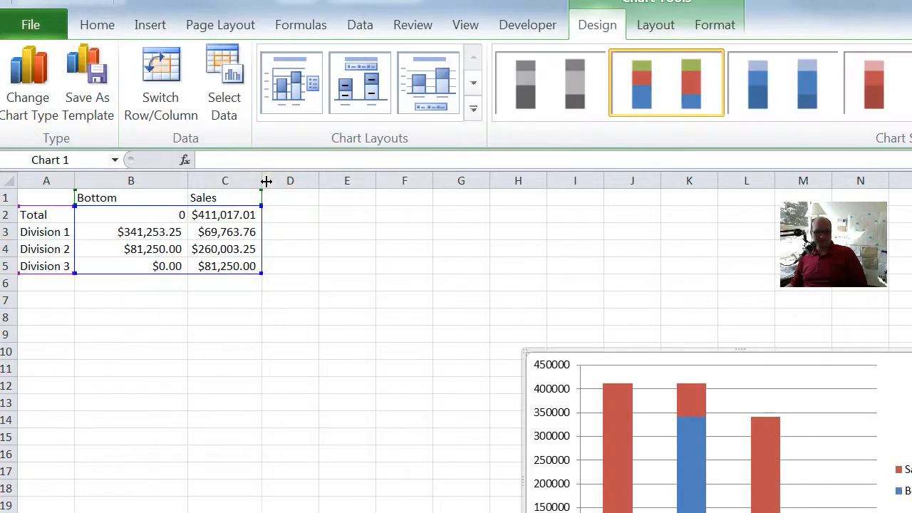
# - Move the stacked column chart up beside the data, spanning about columns C to J and rows 2 to 17
pyautogui.click(840, 389)
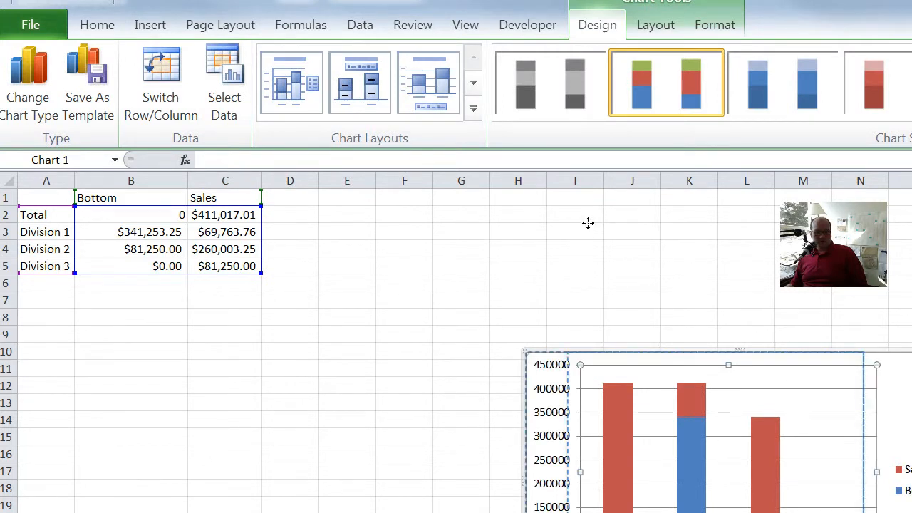
pyautogui.moveTo(676, 306); pyautogui.dragTo(517, 159)
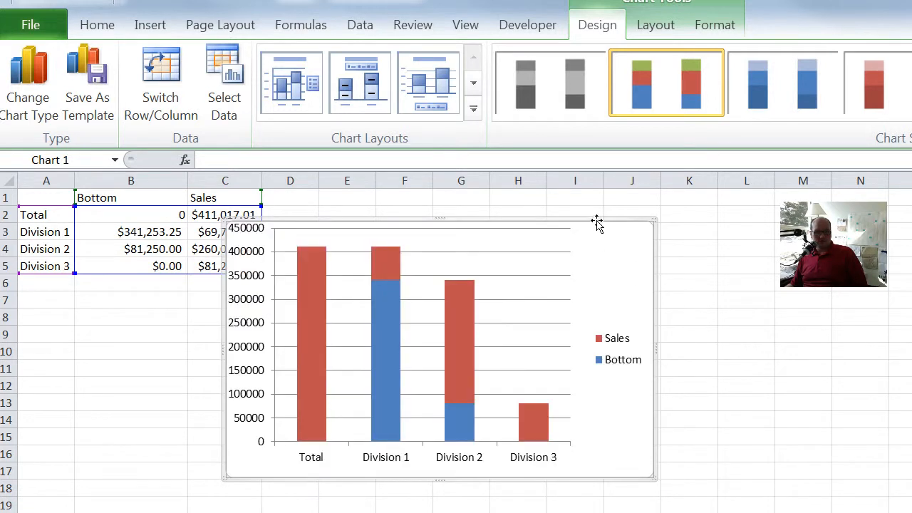
pyautogui.moveTo(596, 221); pyautogui.dragTo(688, 163)
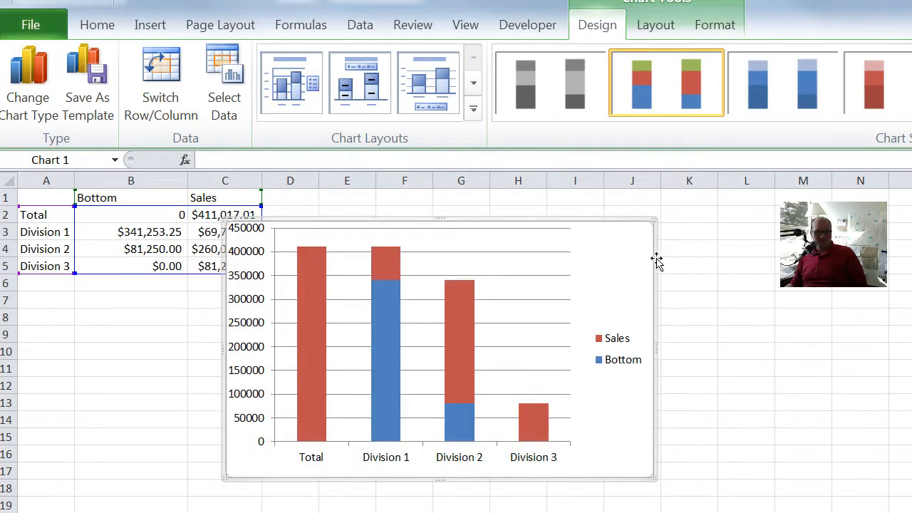
# - Move the chart clear of the Sales column and delete its legend
pyautogui.moveTo(657, 258); pyautogui.dragTo(723, 257)
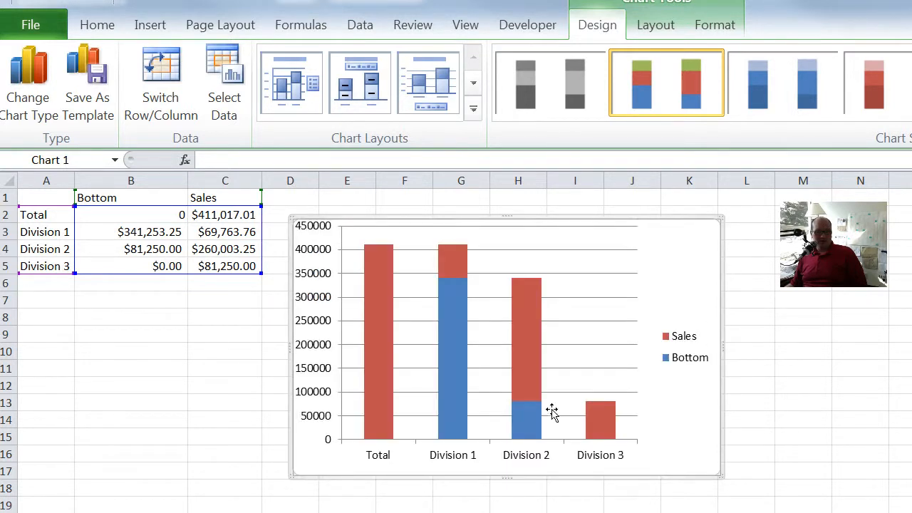
pyautogui.click(454, 344)
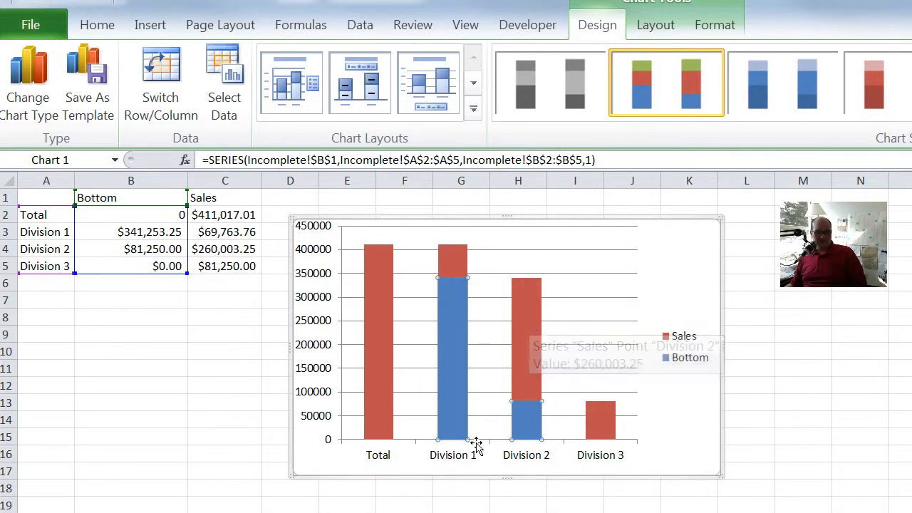
pyautogui.click(694, 363)
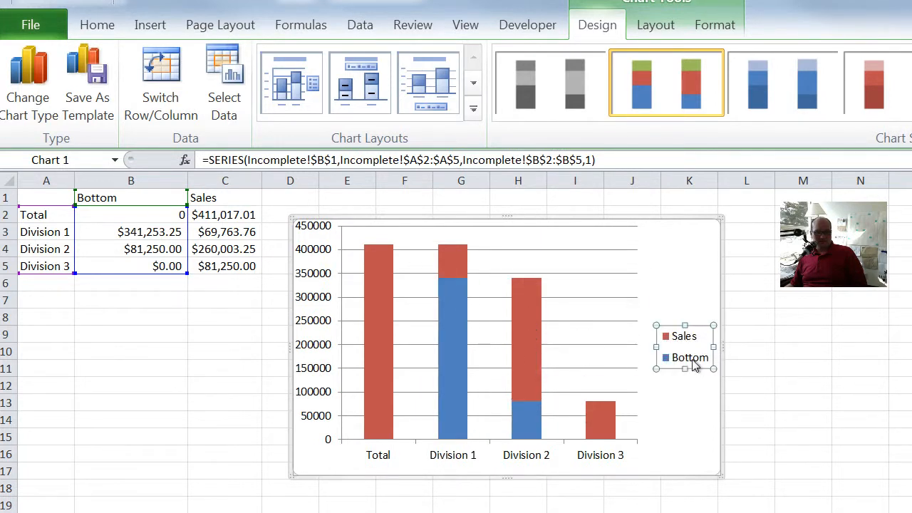
pyautogui.press('Delete')
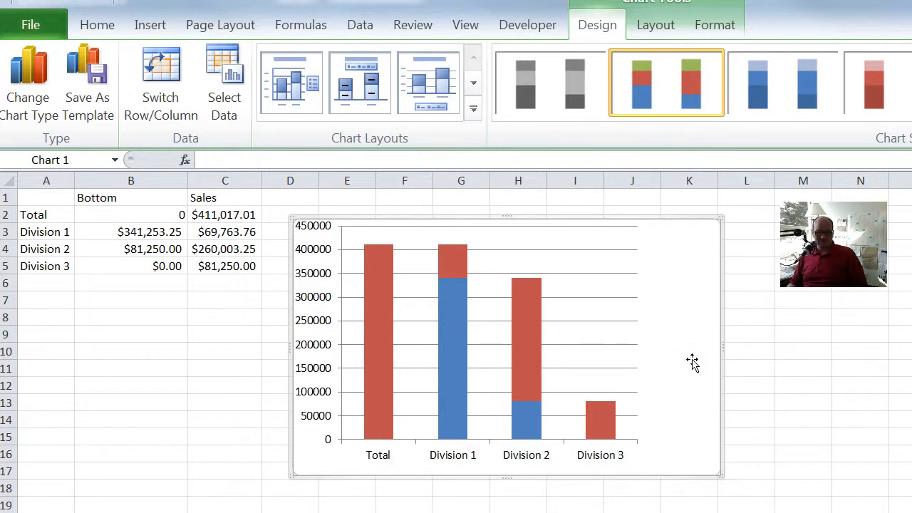
pyautogui.click(449, 380)
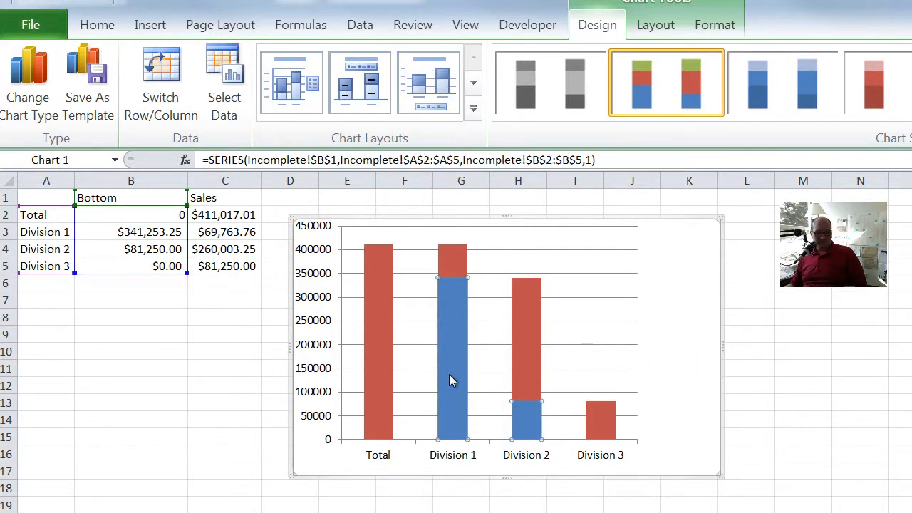
pyautogui.rightClick(449, 375)
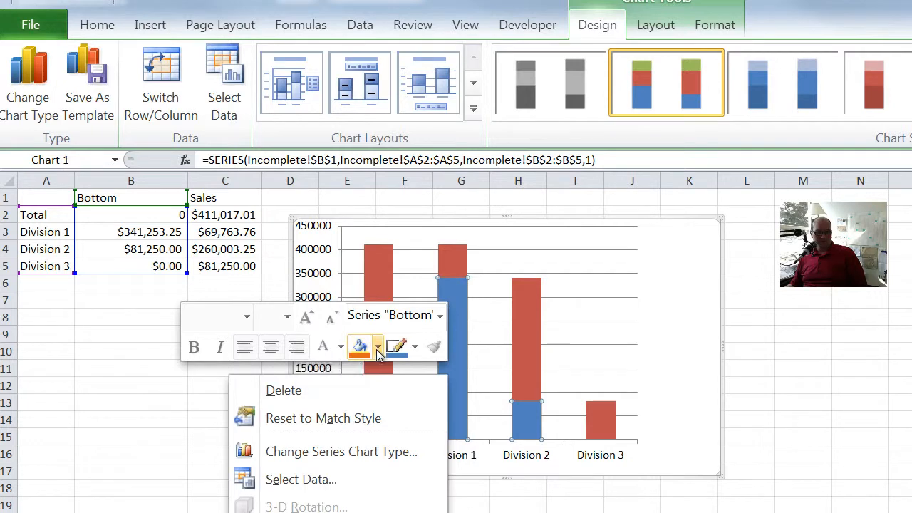
pyautogui.click(377, 349)
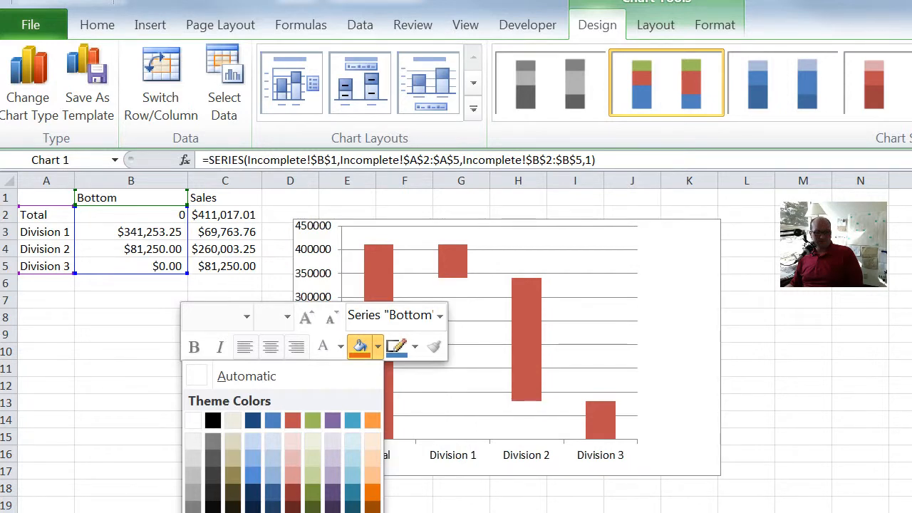
pyautogui.press('Escape')
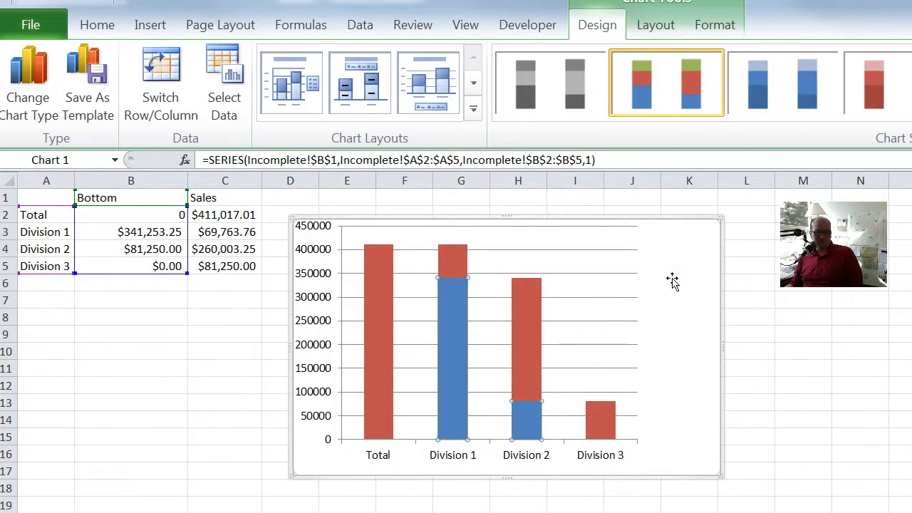
# - Shift the chart to span about columns E to M and set the Bottom series' shape fill to No Fill
pyautogui.doubleClick(691, 221)
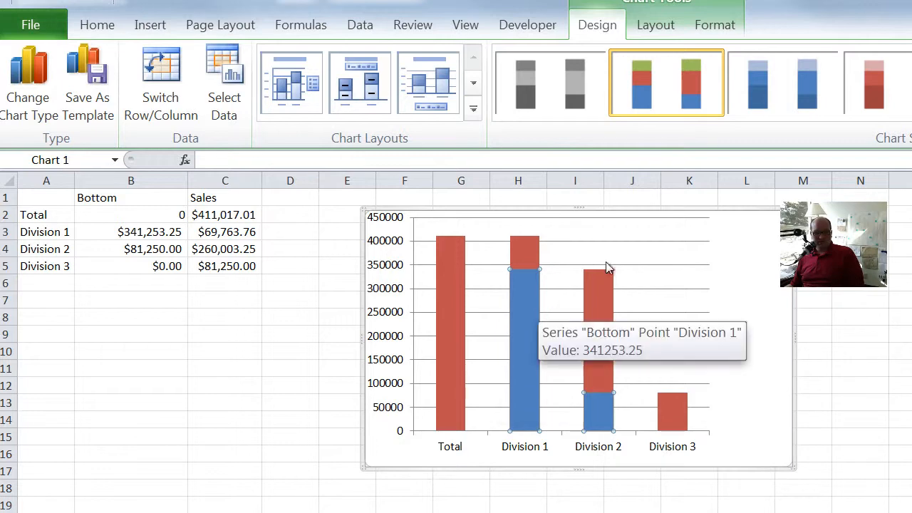
pyautogui.click(852, 294)
pyautogui.click(532, 339)
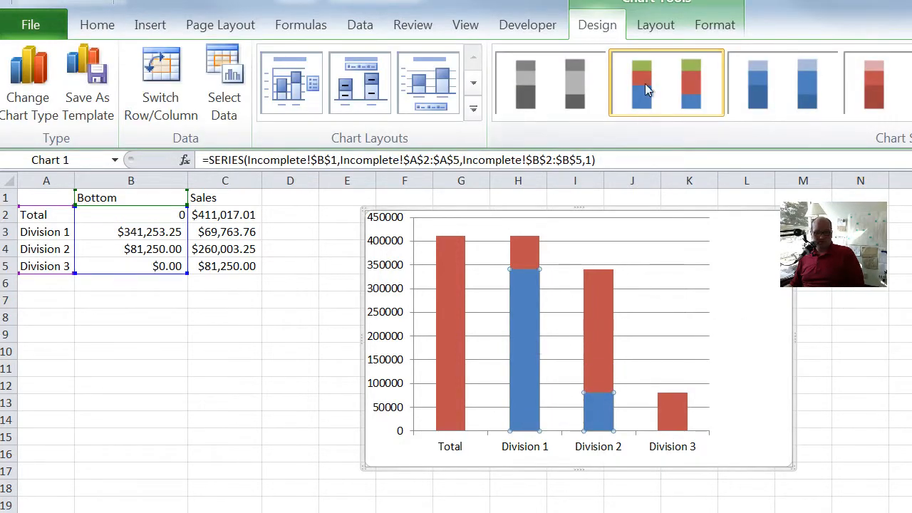
pyautogui.click(704, 27)
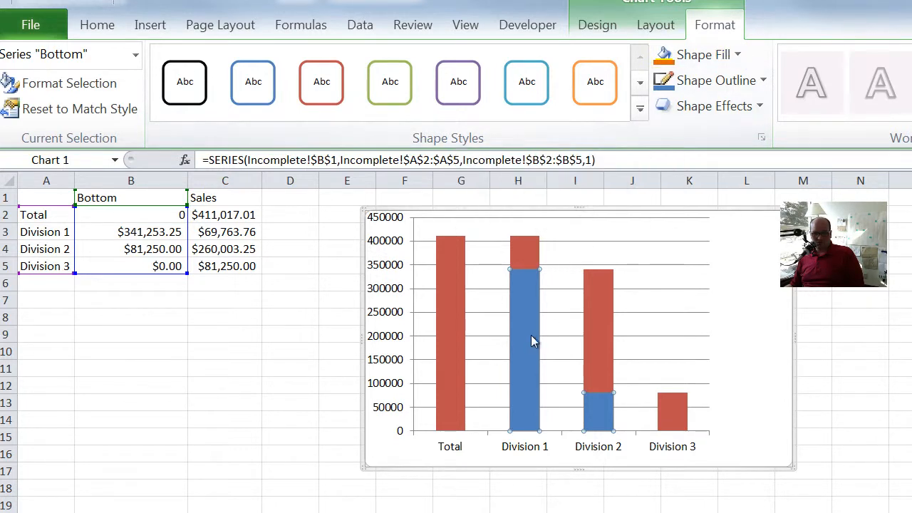
pyautogui.click(741, 53)
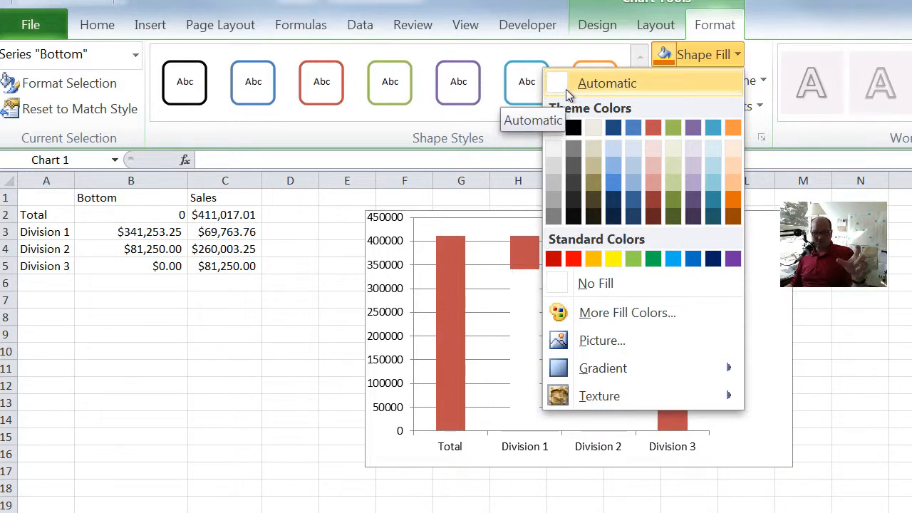
pyautogui.click(601, 288)
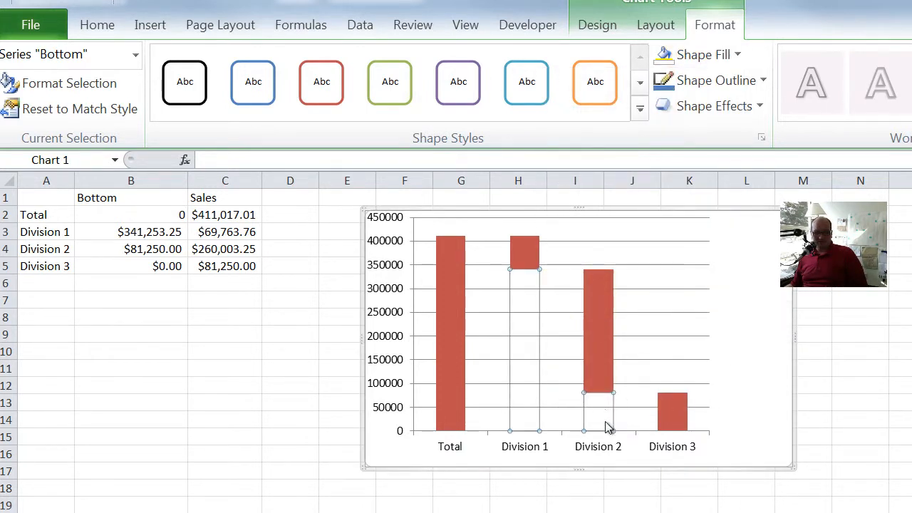
pyautogui.moveTo(520, 338)
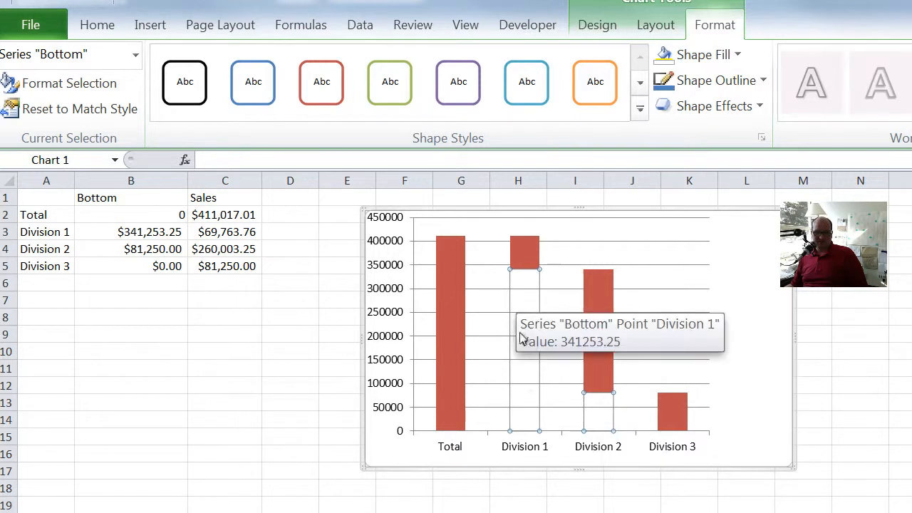
pyautogui.click(882, 358)
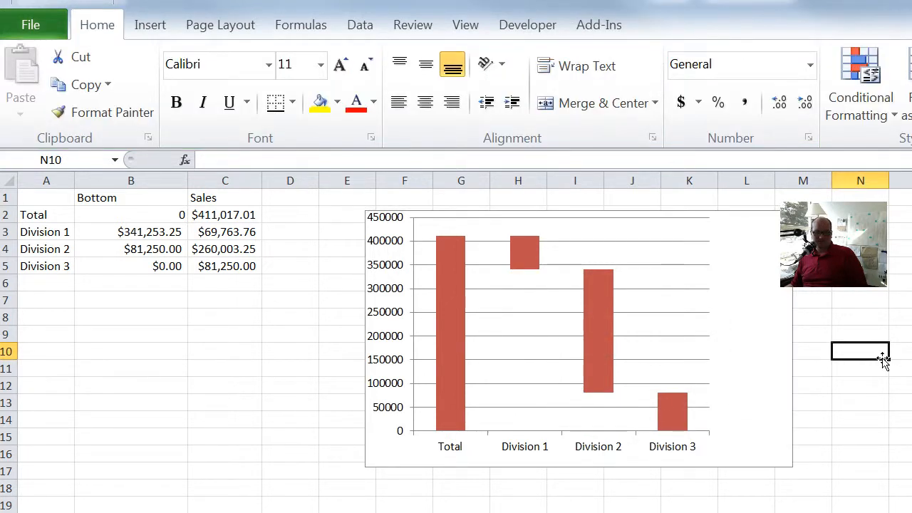
# - Fill only the Division 1 column of the Sales series with the blue theme color
pyautogui.click(534, 265)
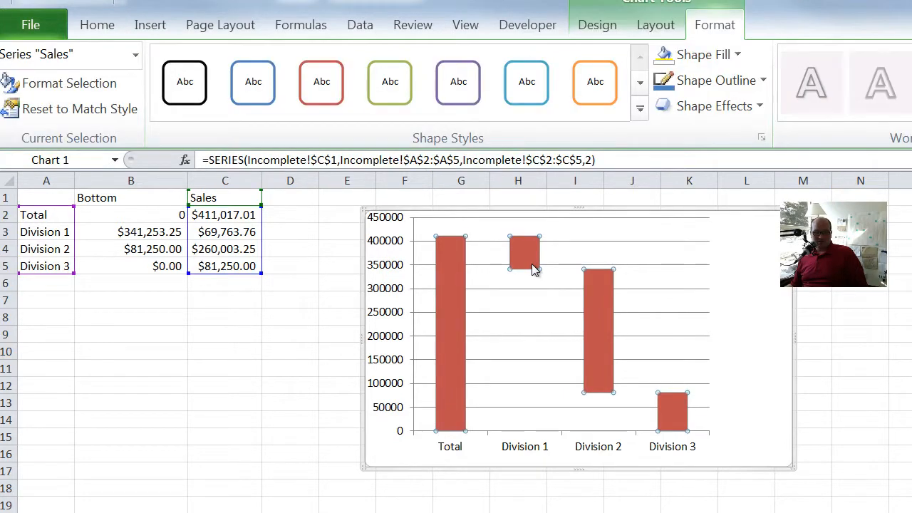
pyautogui.click(534, 267)
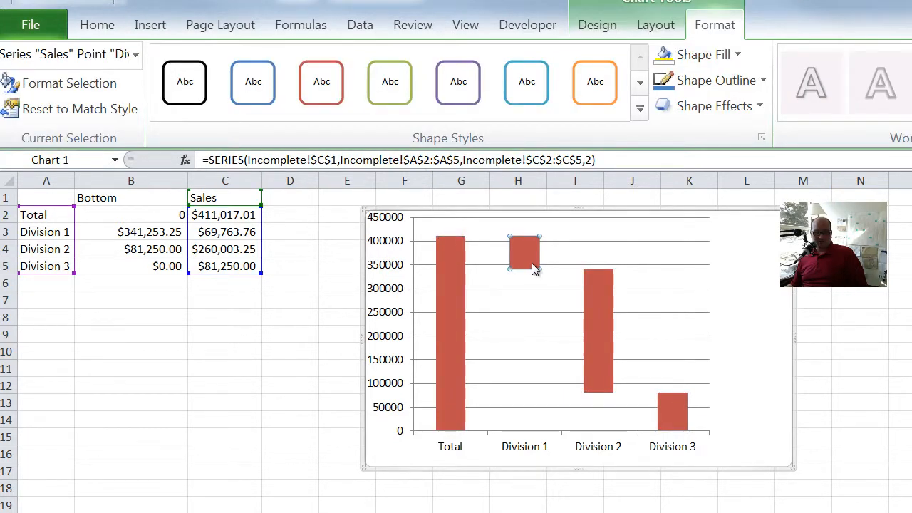
pyautogui.click(739, 55)
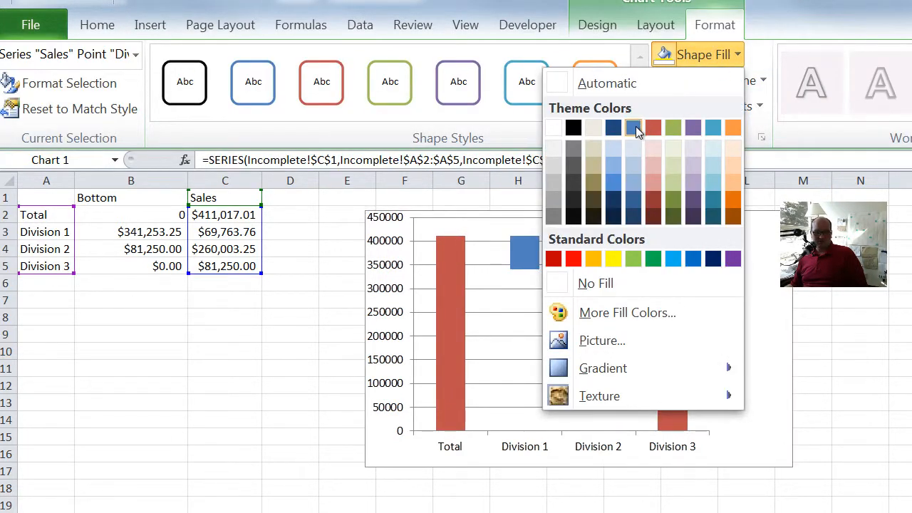
pyautogui.click(635, 127)
# - Fill the Division 2 column with the purple theme color and the Division 3 column with the aqua theme color
pyautogui.click(597, 304)
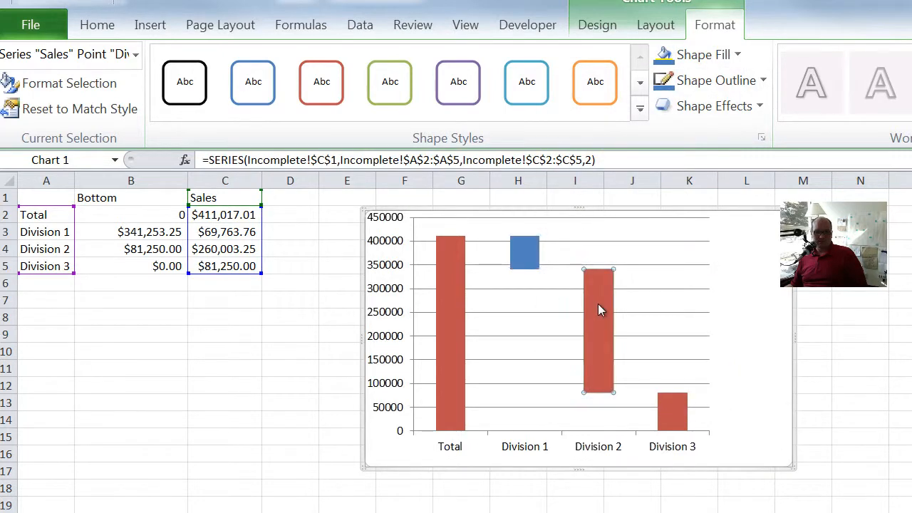
pyautogui.click(739, 53)
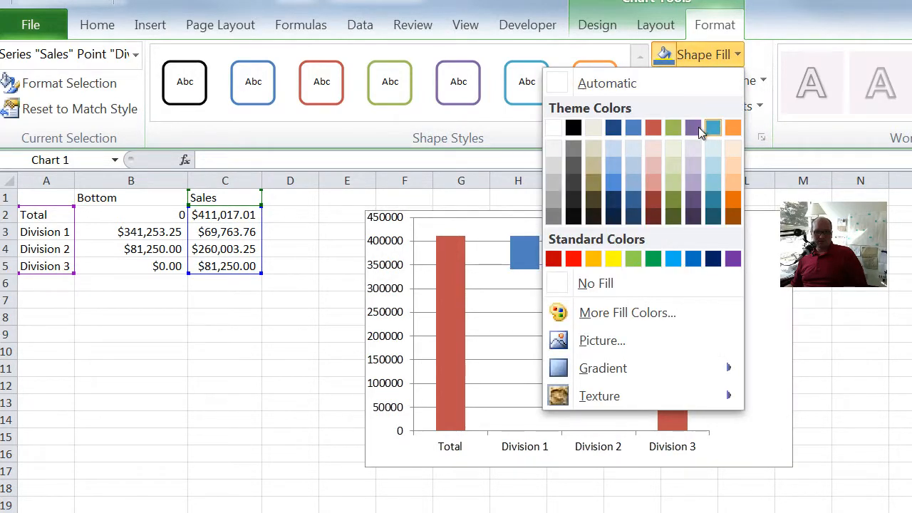
pyautogui.click(697, 126)
pyautogui.click(678, 418)
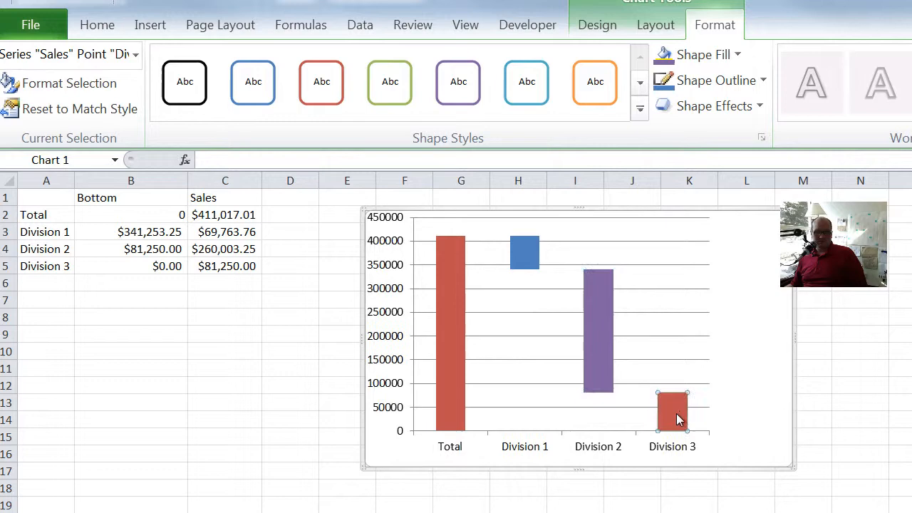
pyautogui.click(737, 56)
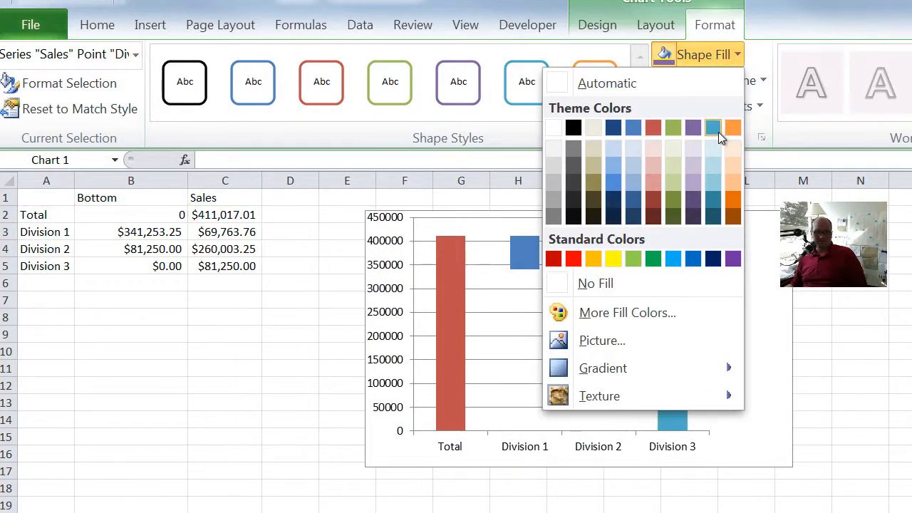
pyautogui.click(718, 132)
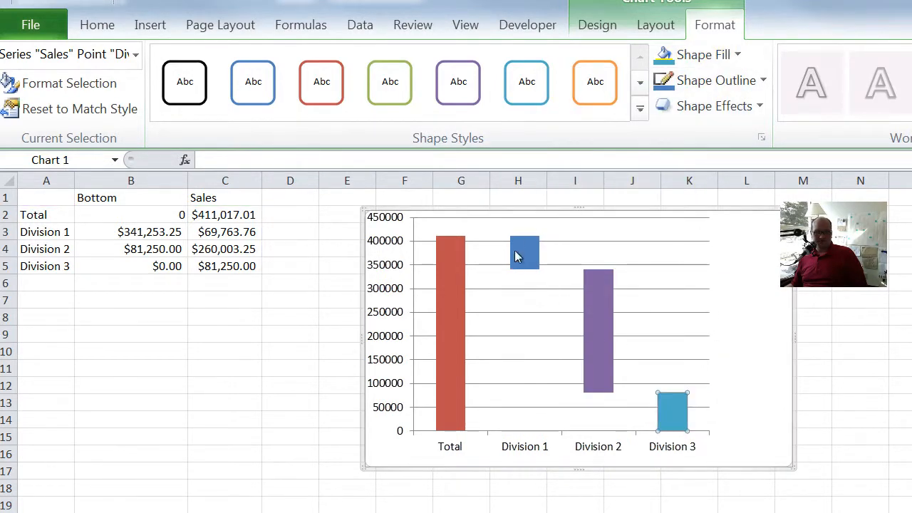
pyautogui.click(595, 302)
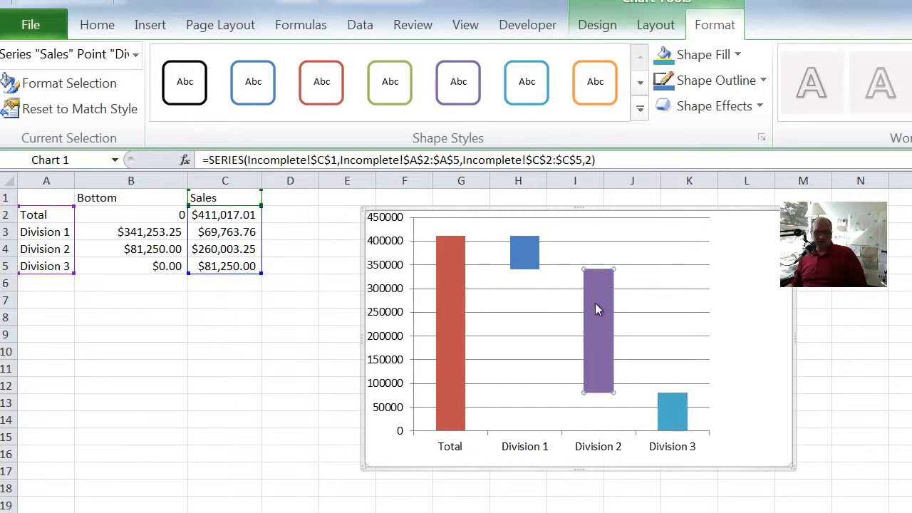
pyautogui.click(306, 333)
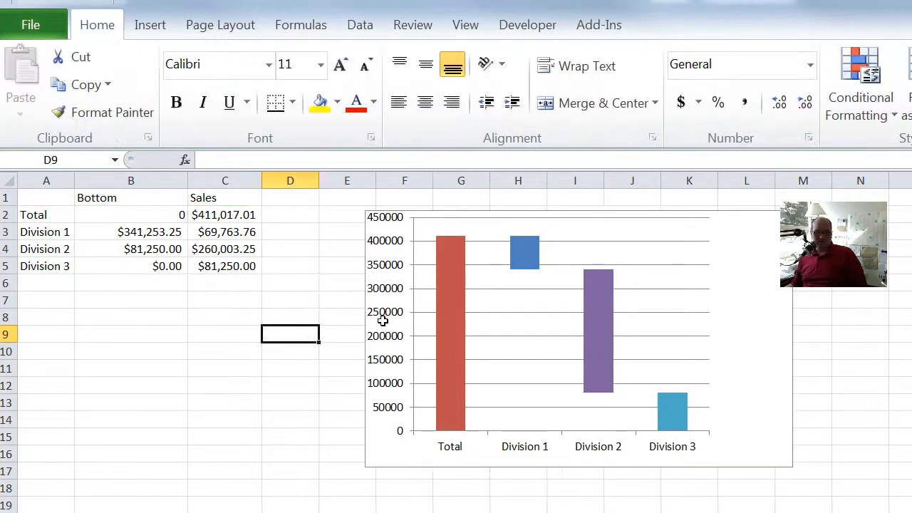
pyautogui.click(449, 314)
pyautogui.click(230, 289)
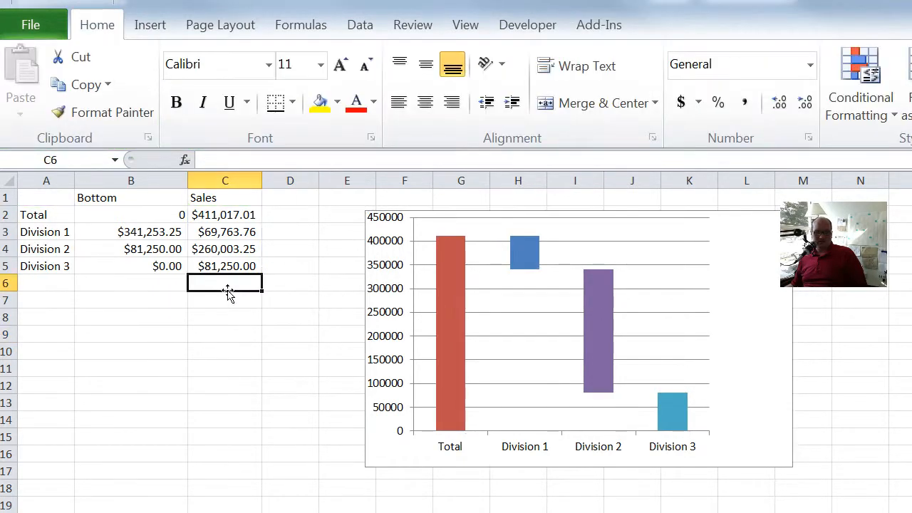
# - Add data labels to the whole Sales series in the chart
pyautogui.click(446, 298)
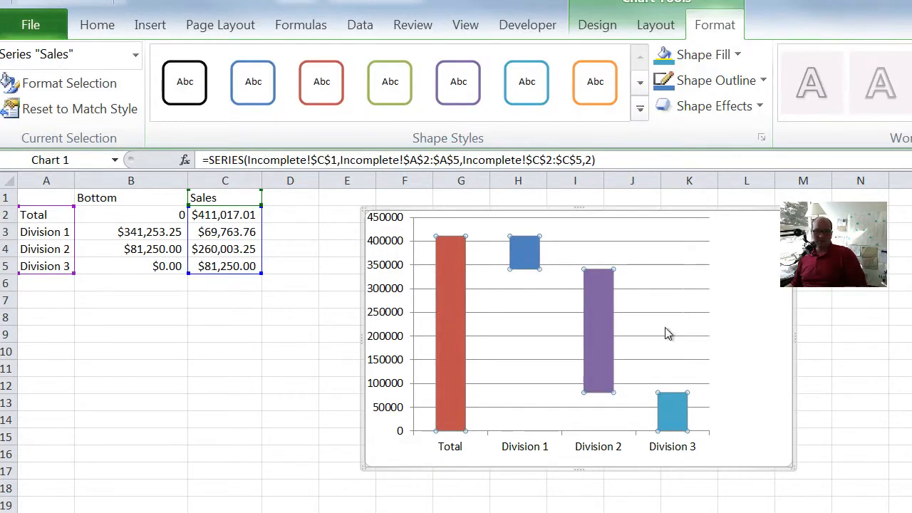
pyautogui.rightClick(456, 270)
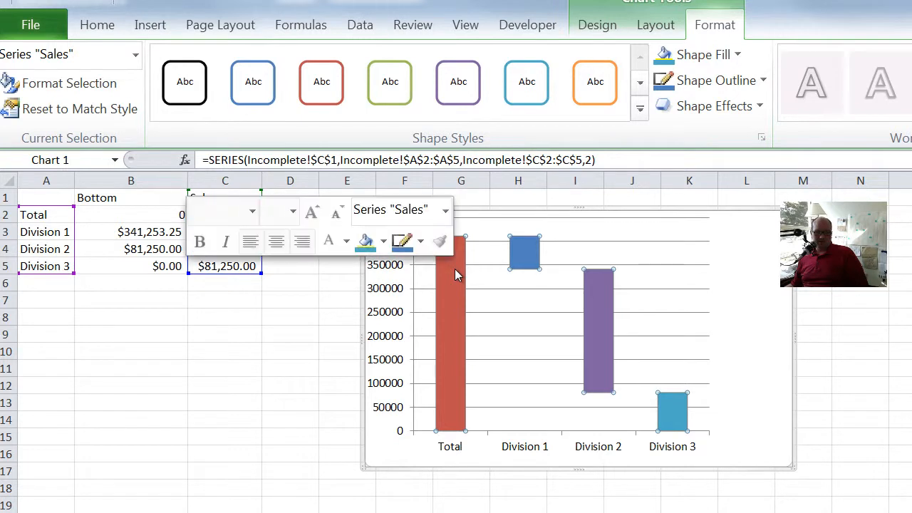
pyautogui.rightClick(454, 271)
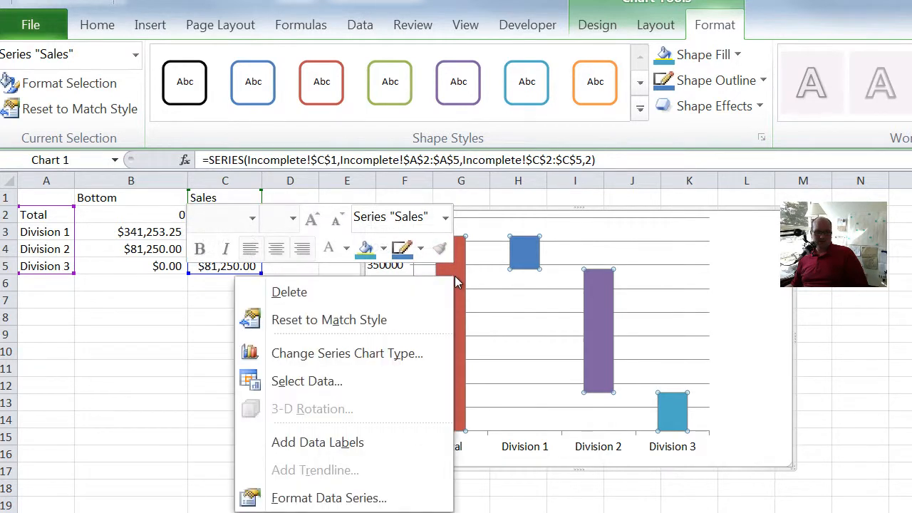
pyautogui.click(366, 444)
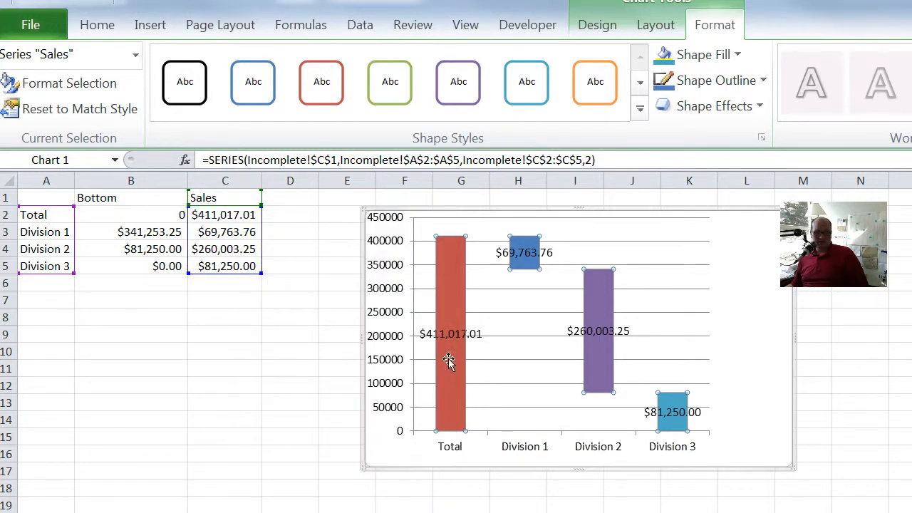